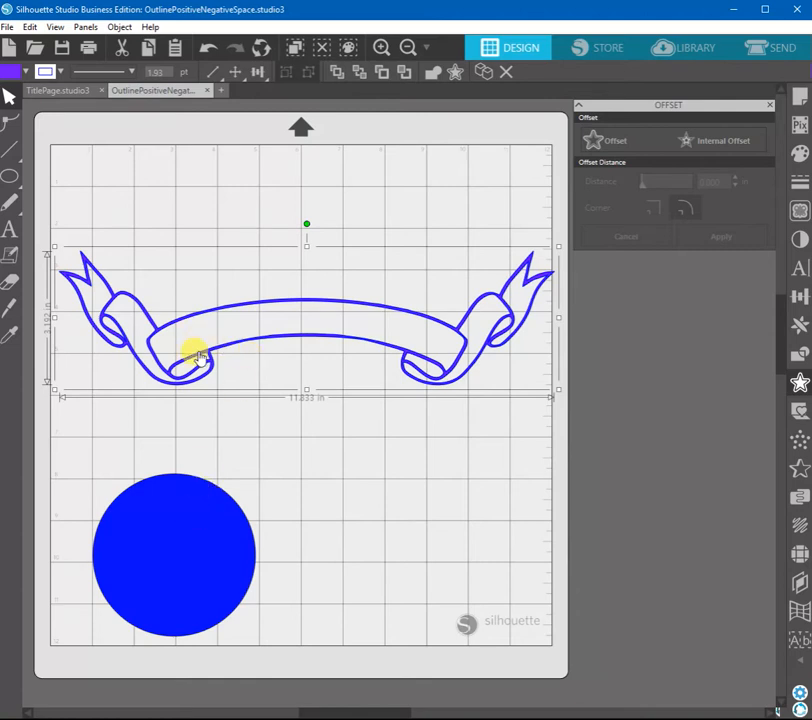
- Center the banner horizontally on the mat and move the blue circle closer beneath it
drag(198, 355, 195, 355)
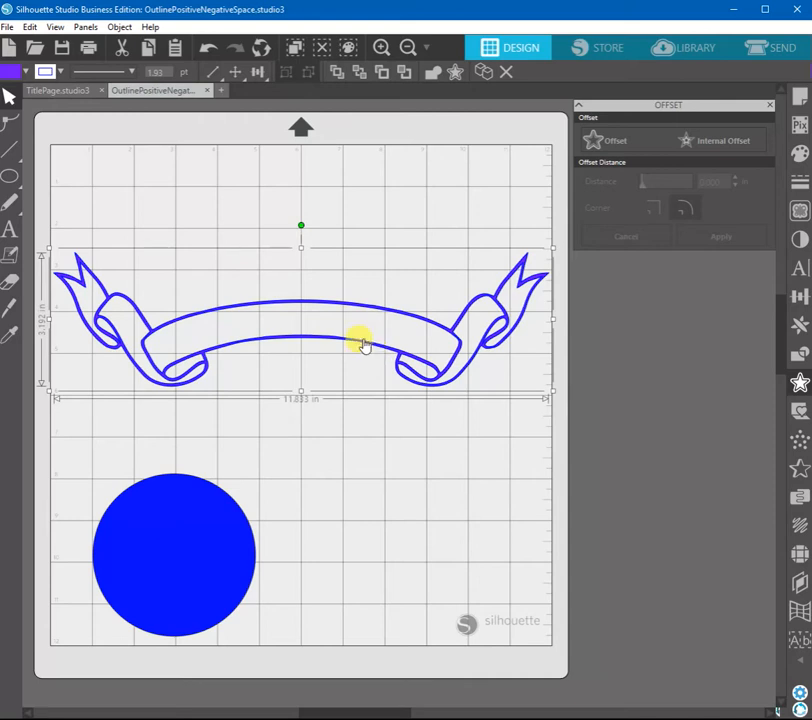
drag(197, 525, 230, 464)
mouse_move(222, 510)
mouse_down()
mouse_move(230, 522)
mouse_move(212, 555)
mouse_move(212, 499)
mouse_move(243, 533)
mouse_move(232, 499)
mouse_move(259, 515)
mouse_move(242, 516)
mouse_up()
- Draw a circle about 1.56 in wide above the banner and delete it
mouse_move(18, 200)
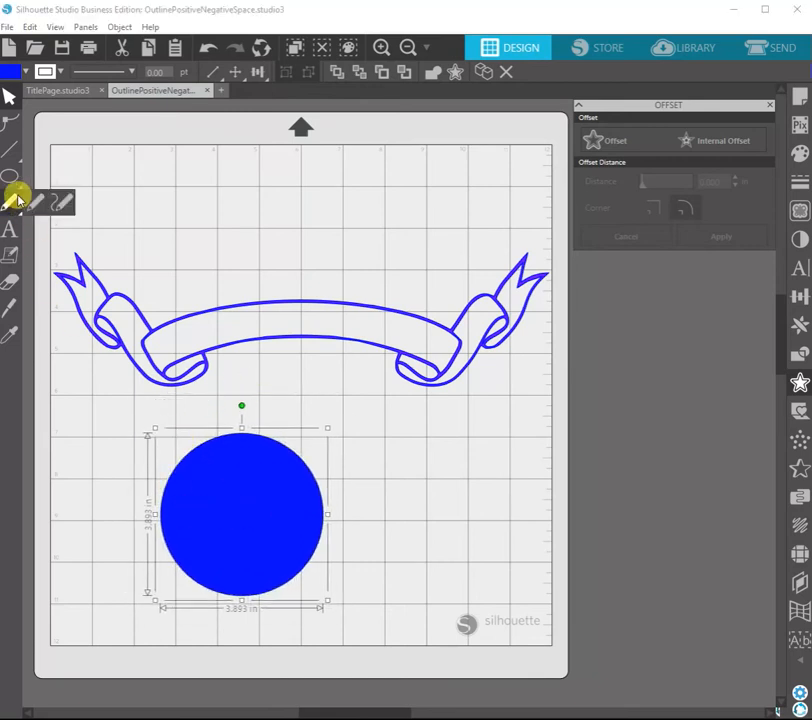
mouse_move(11, 176)
click(89, 175)
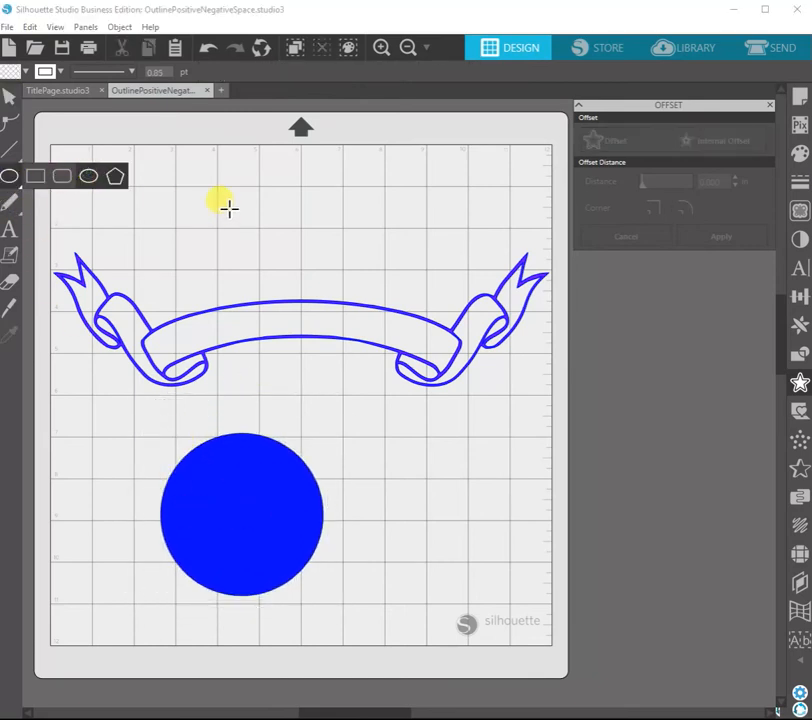
drag(229, 208, 310, 259)
click(9, 97)
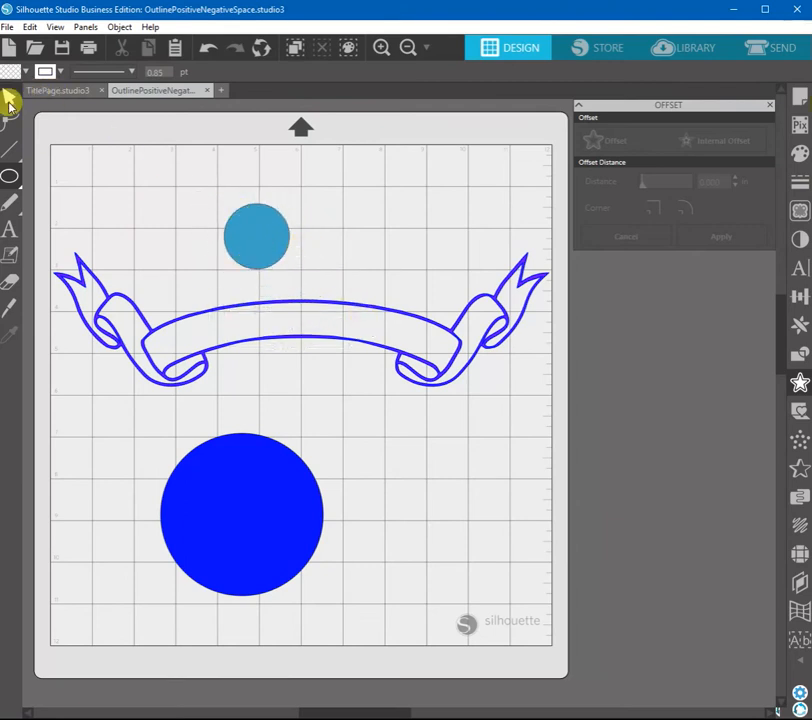
click(246, 242)
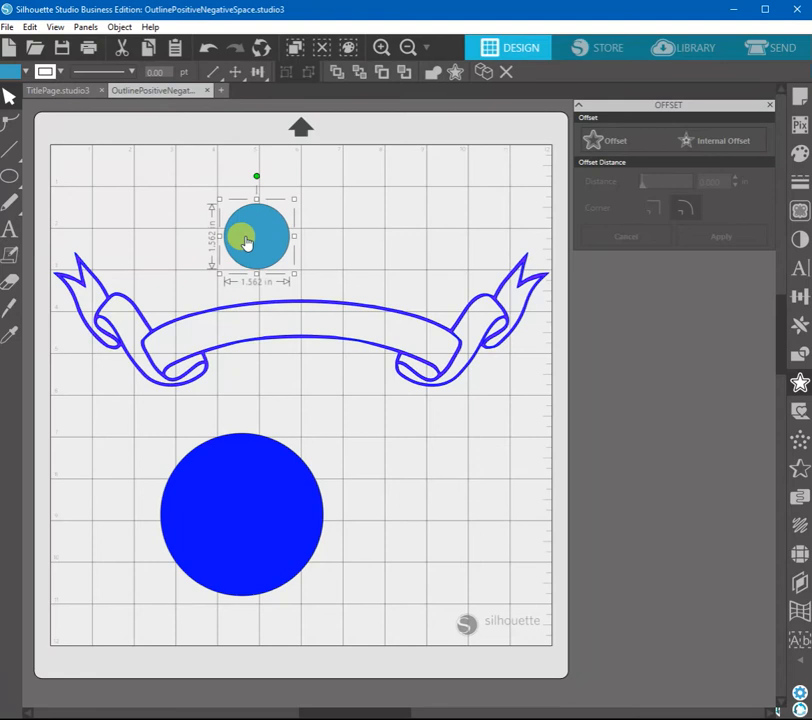
key(Delete)
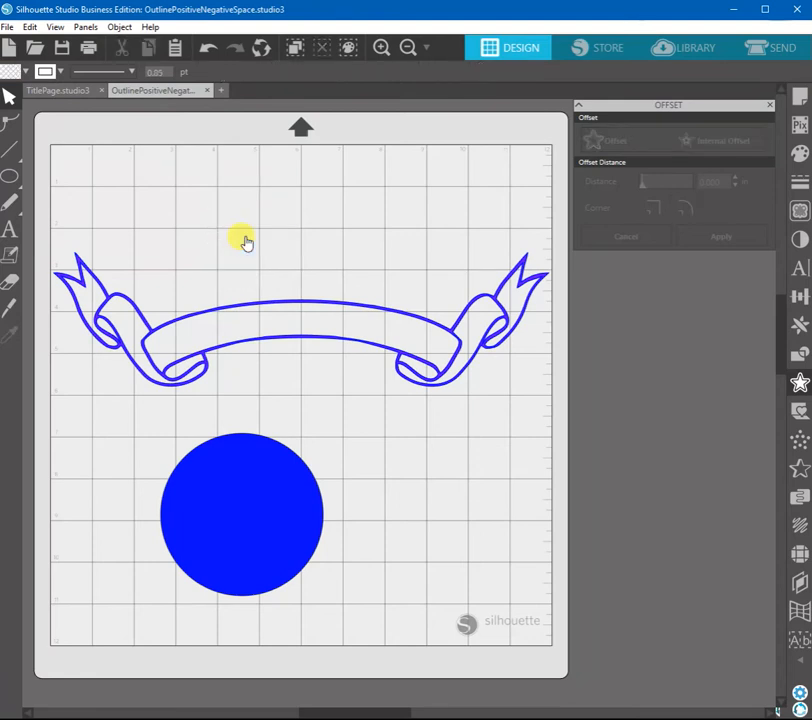
- Create a 0.125 in offset with rounded corners around the blue circle
click(258, 502)
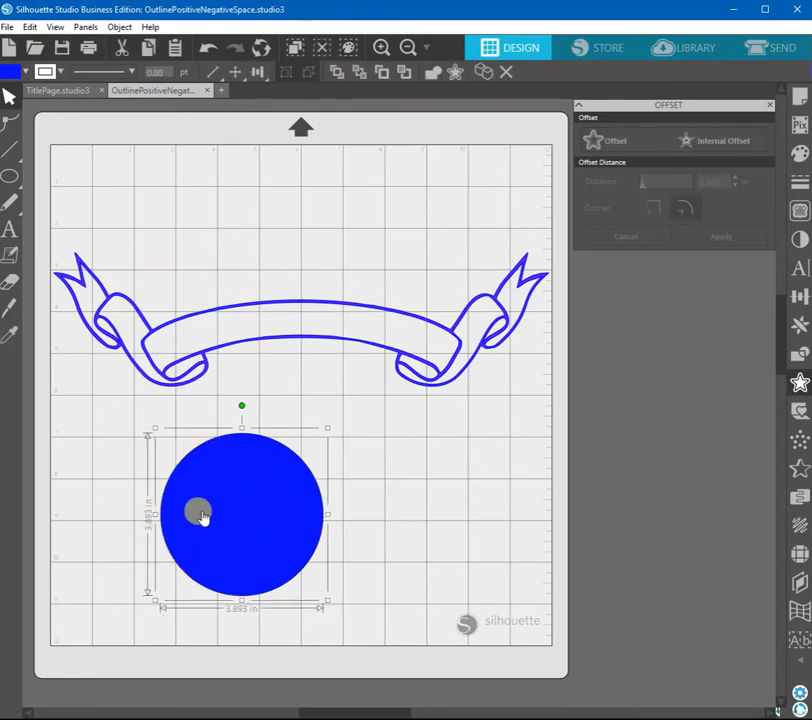
click(615, 139)
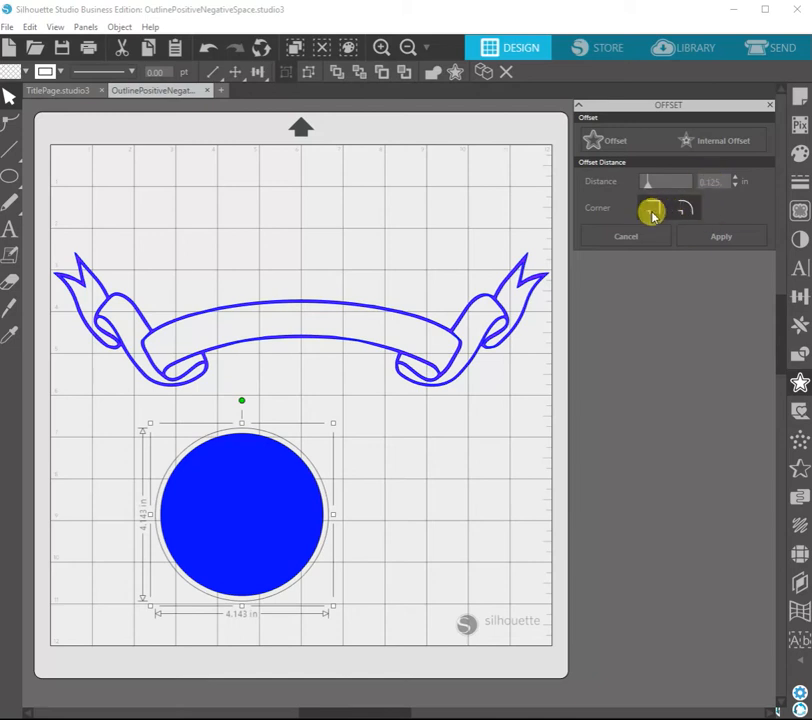
click(686, 209)
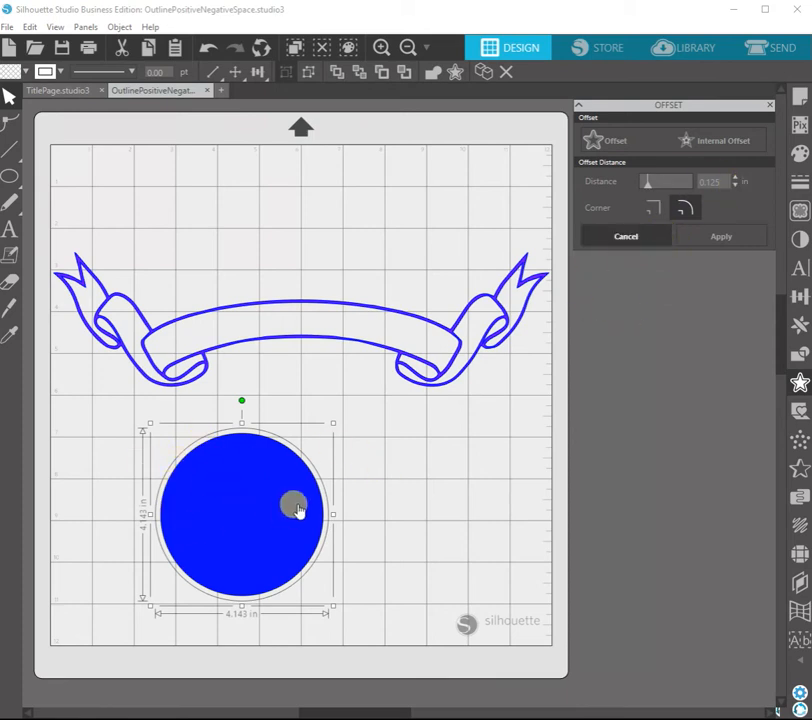
click(724, 238)
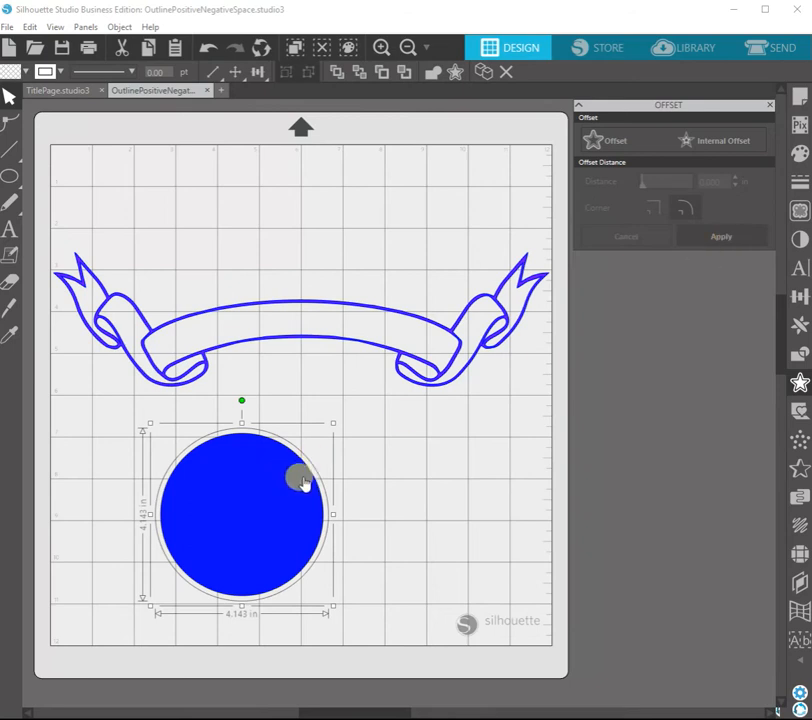
- Move the blue circle to the right of its offset outline and fill the outline circle with magenta
click(377, 485)
drag(327, 518, 466, 520)
click(228, 433)
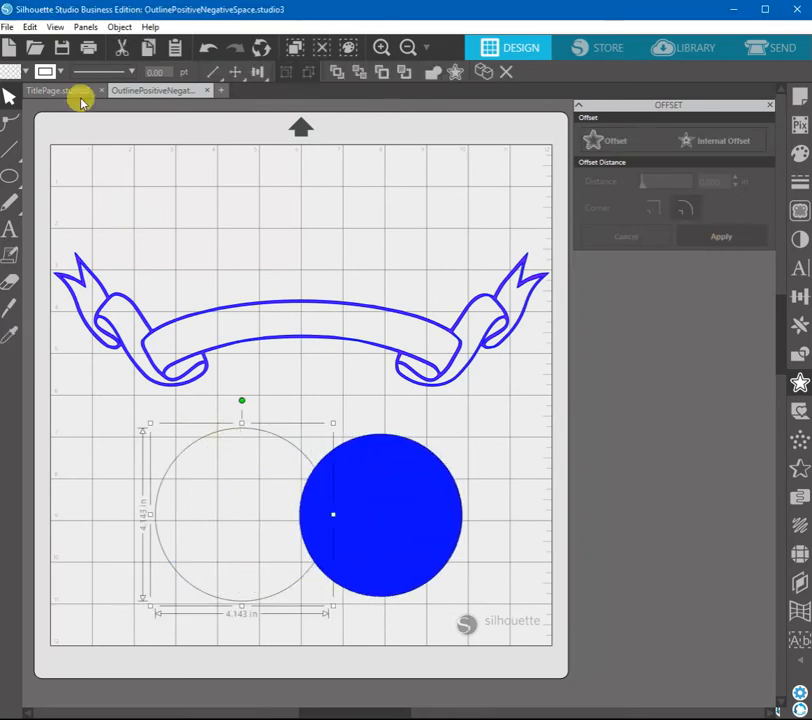
click(27, 76)
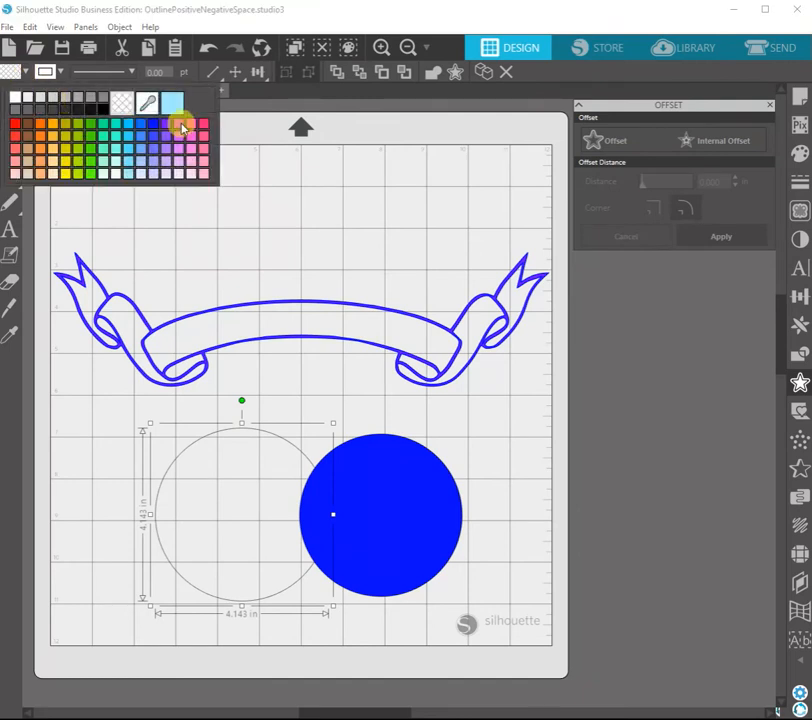
click(181, 123)
- Move the blue circle back onto the magenta circle and align the centers of both circles
click(507, 467)
drag(402, 520, 266, 526)
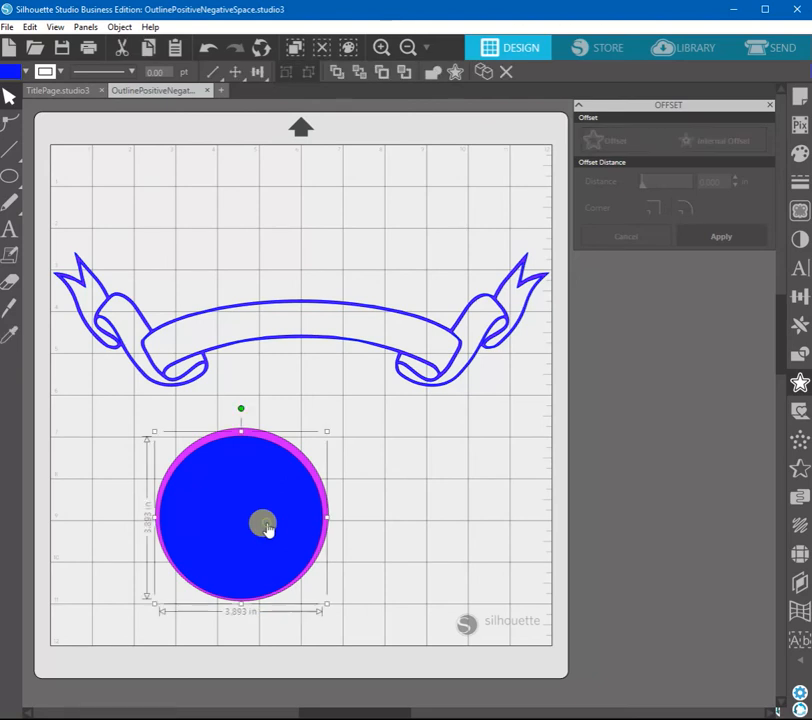
click(316, 482)
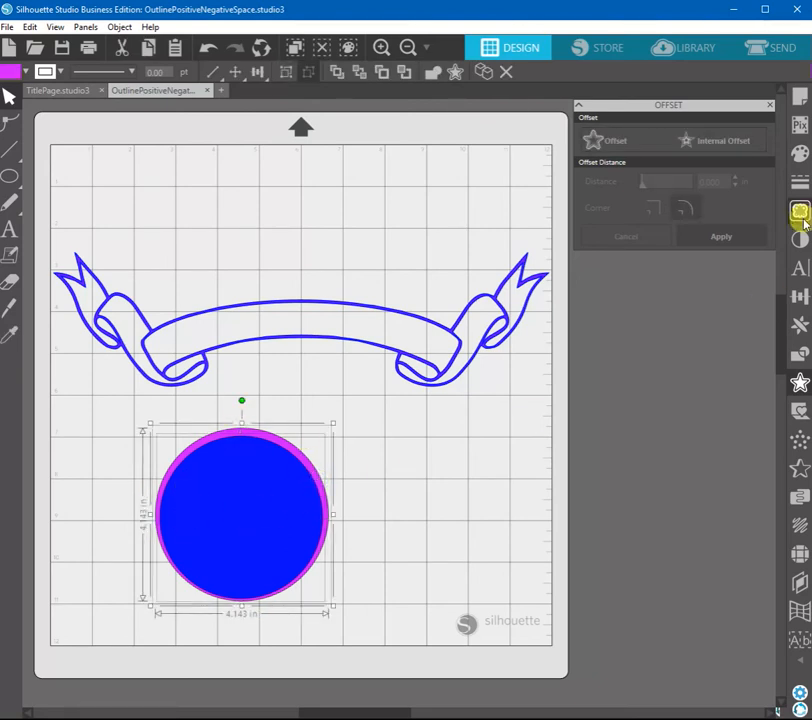
click(800, 296)
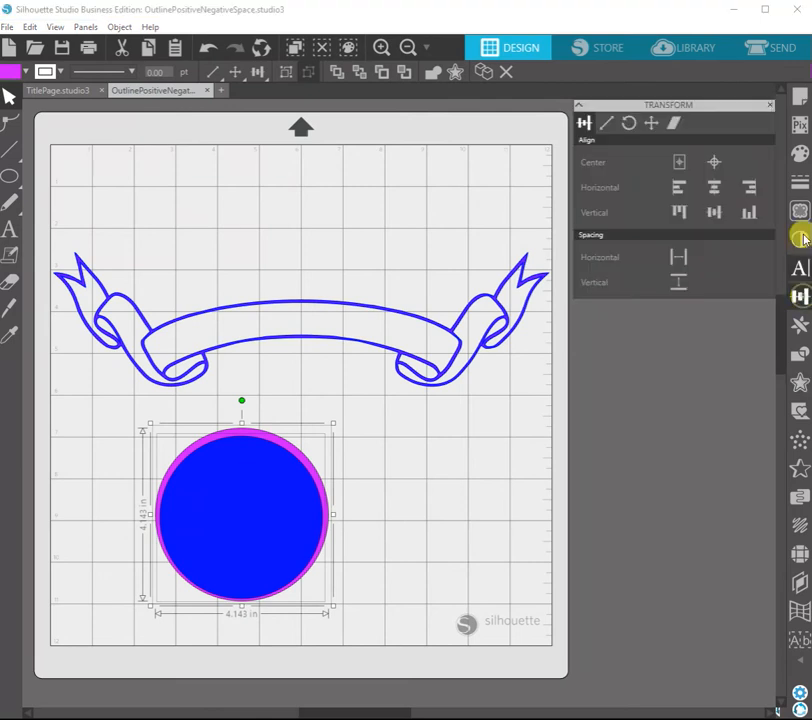
click(799, 381)
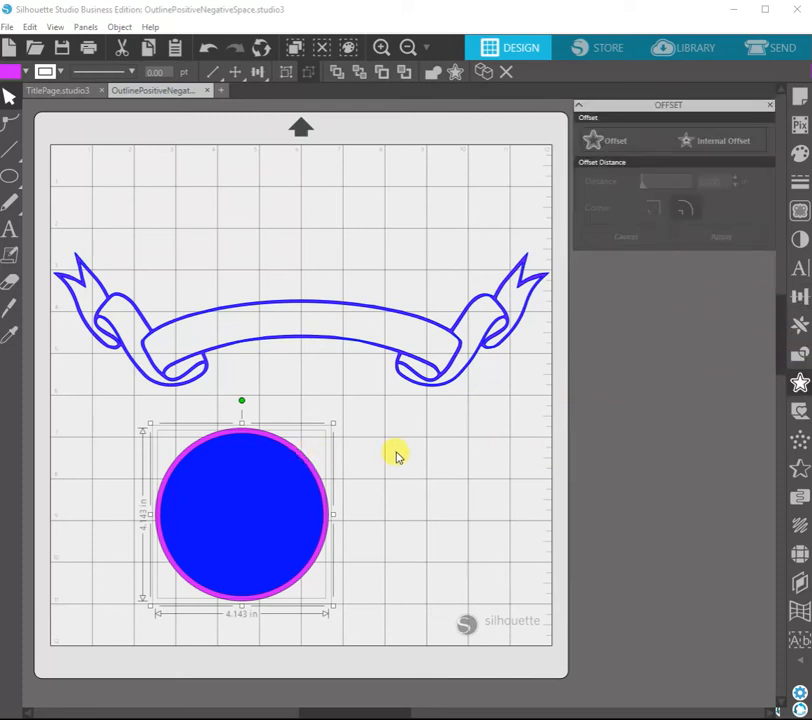
click(421, 481)
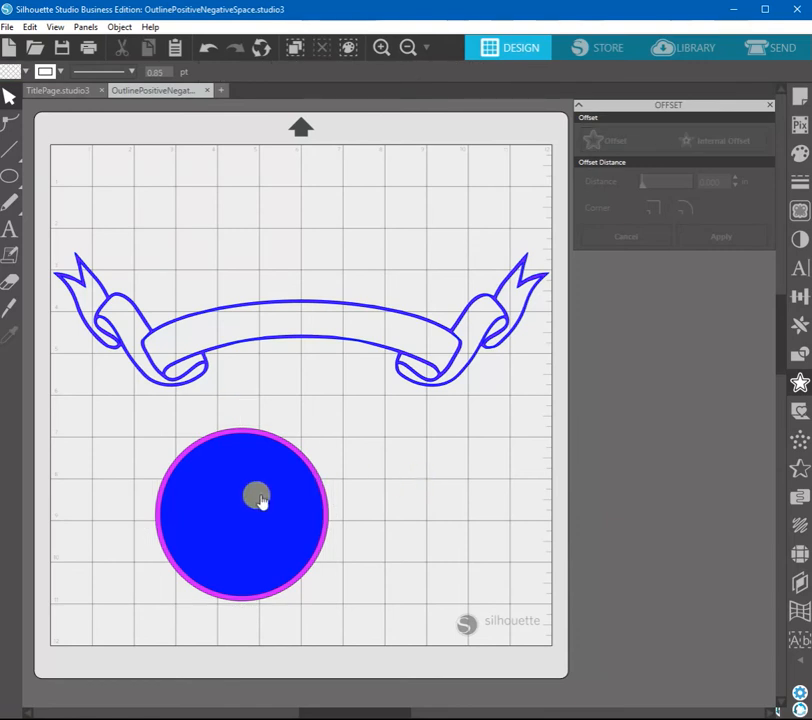
- Combine the blue and magenta circles into a compound path and move the resulting ring slightly up and right
click(258, 500)
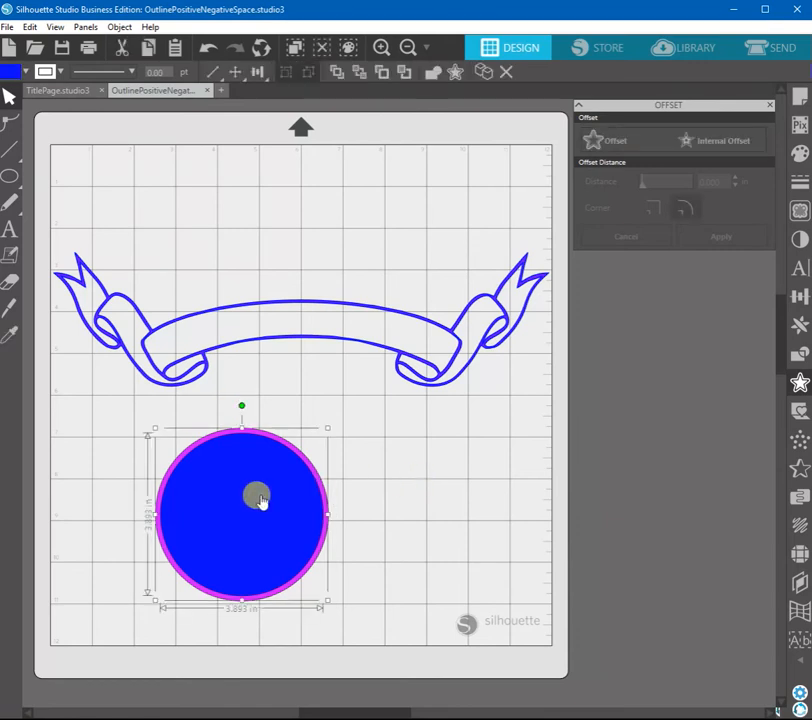
right_click(229, 431)
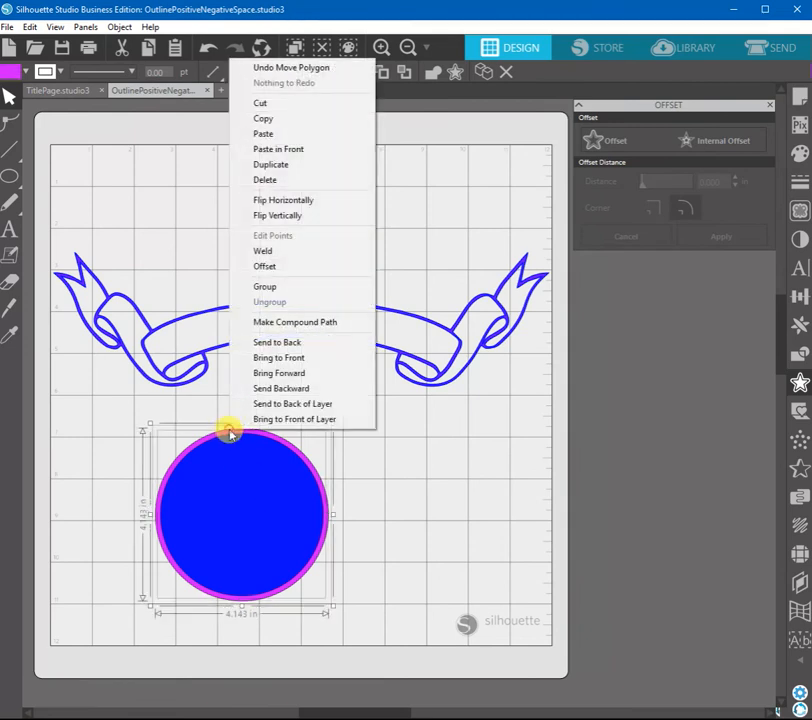
click(306, 323)
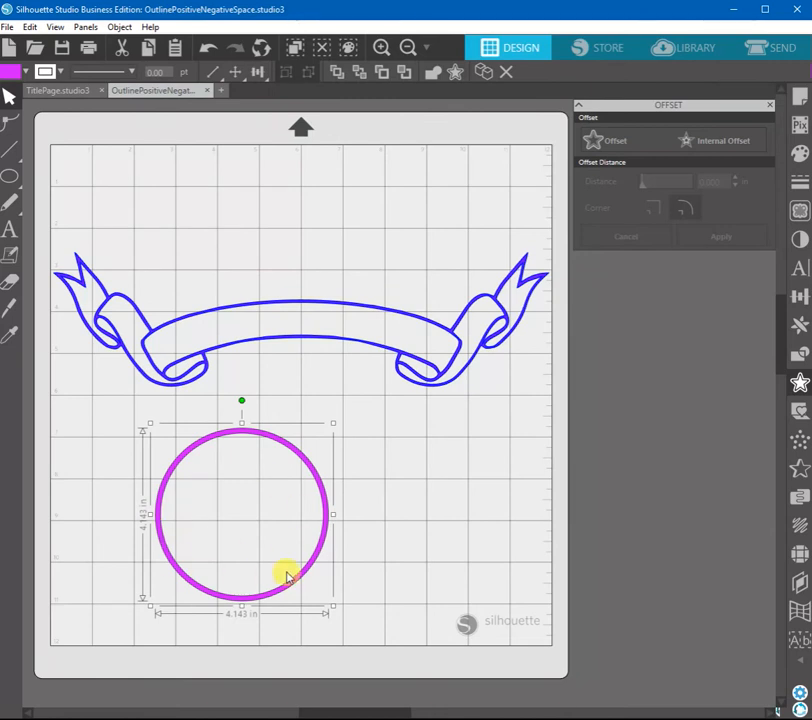
drag(305, 578, 330, 557)
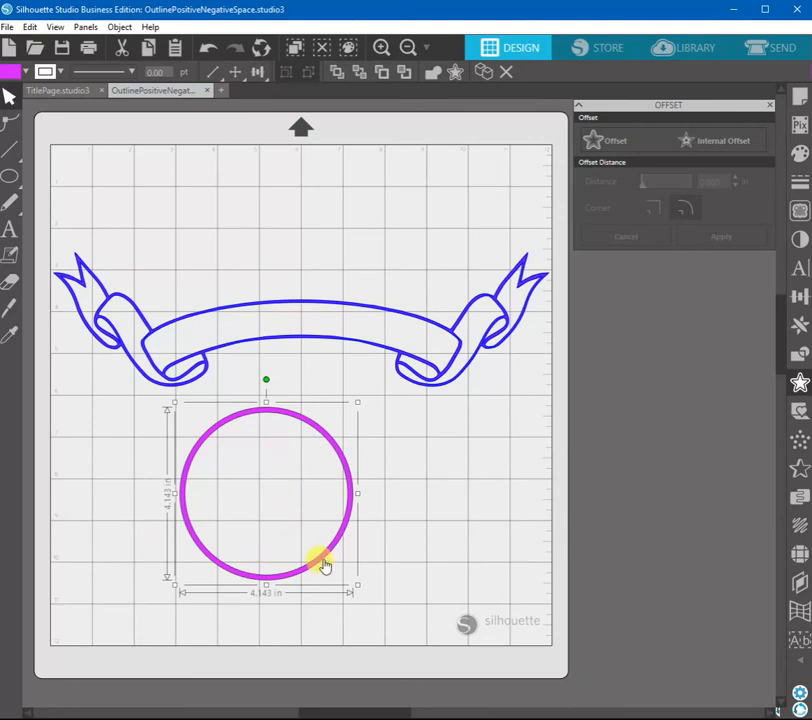
- Release the ring's compound path and move both circles off the mat to its right
right_click(323, 566)
click(425, 450)
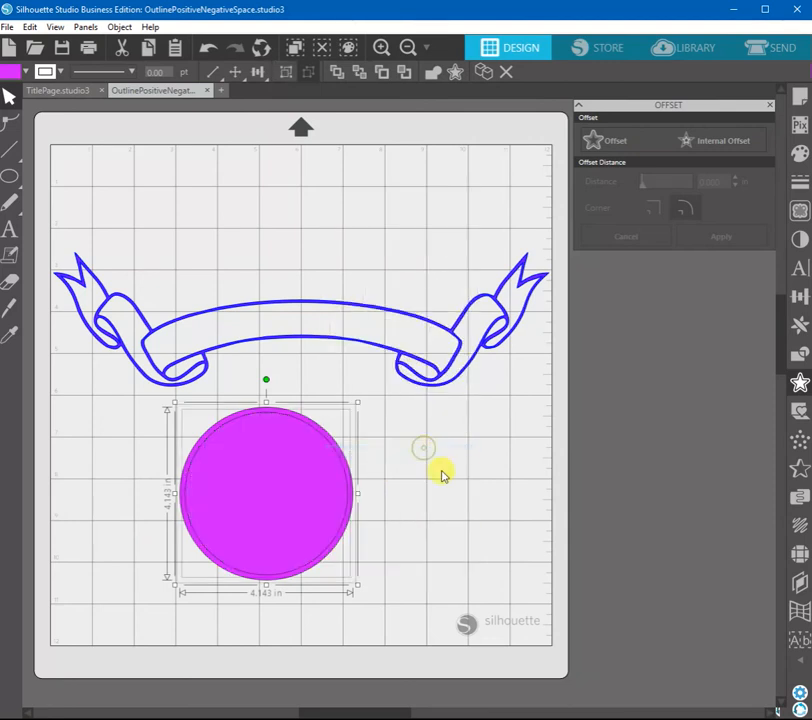
drag(299, 475, 720, 475)
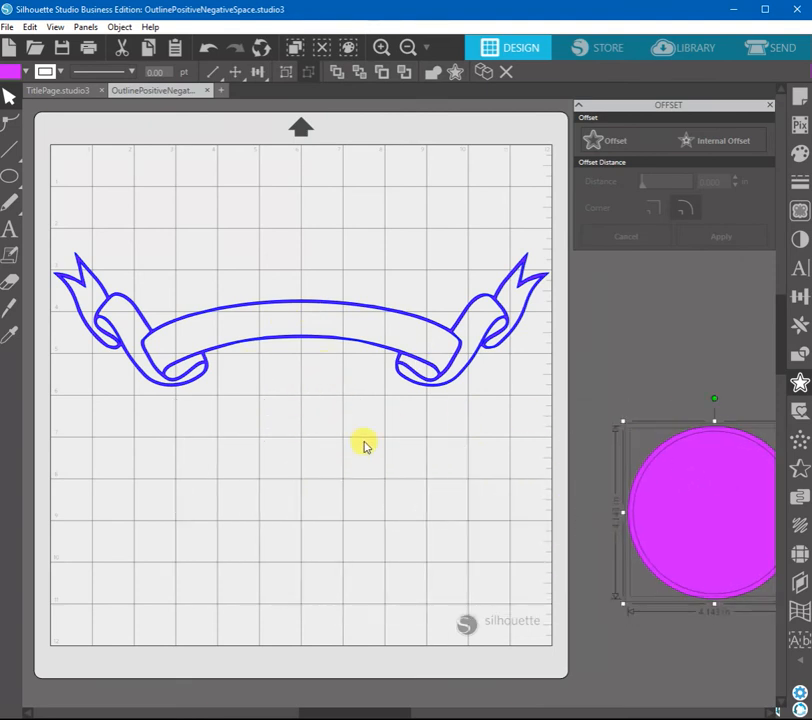
- Nudge the banner slightly to the right and make its fill transparent
click(260, 343)
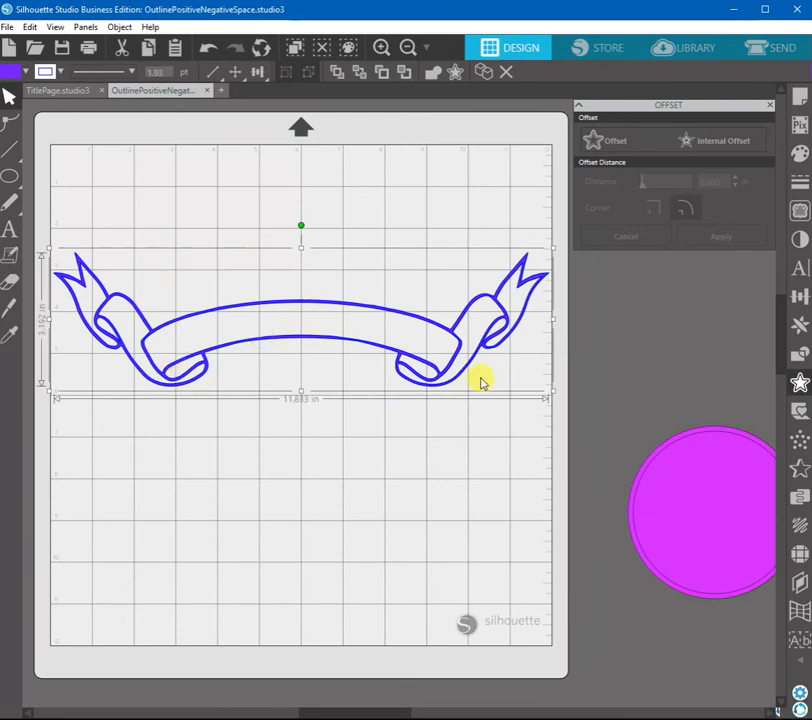
mouse_move(258, 344)
mouse_down()
mouse_move(524, 390)
mouse_move(466, 424)
mouse_move(259, 330)
mouse_move(262, 344)
mouse_up()
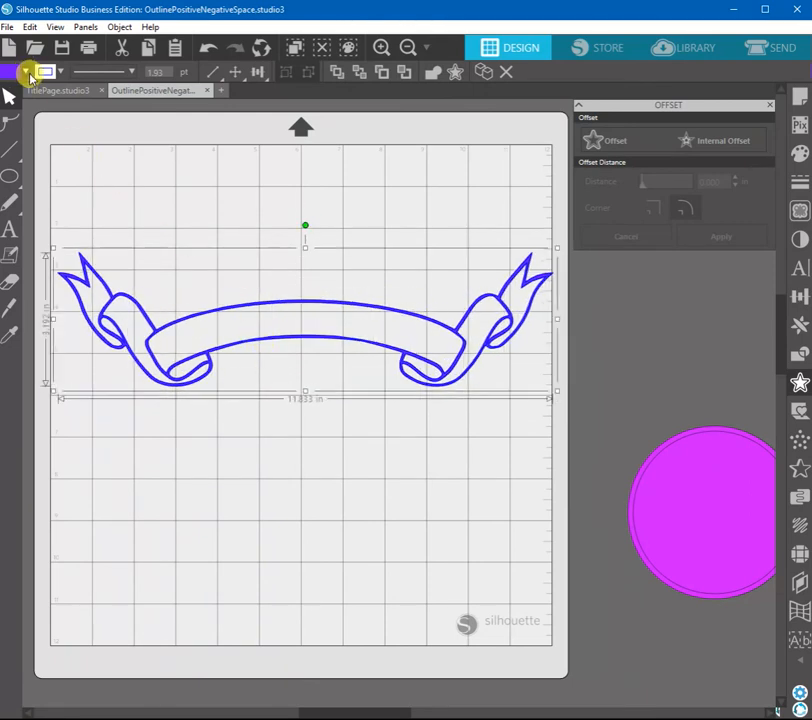
click(26, 72)
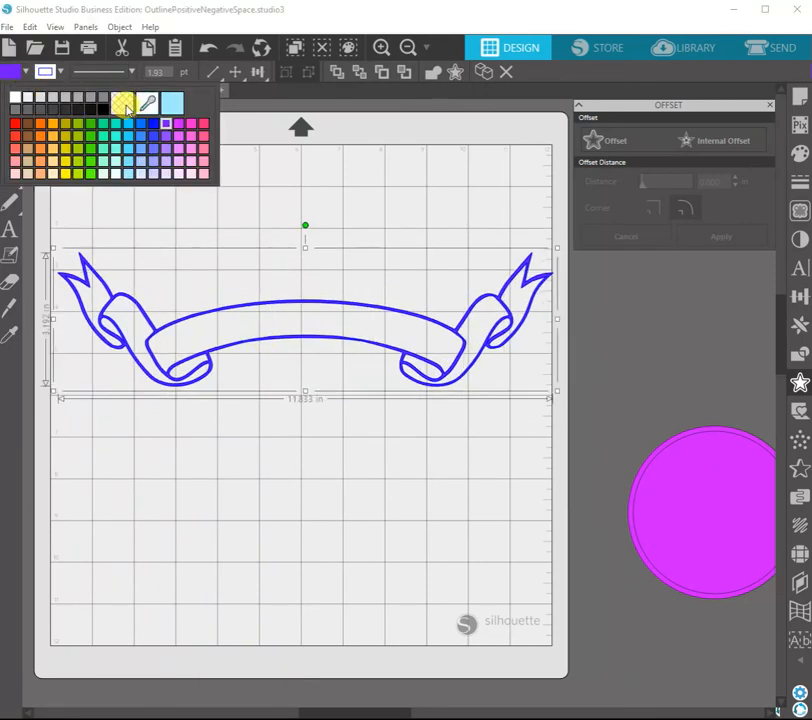
click(124, 105)
- Release the banner's compound path and move its outer outline below the inner pieces
right_click(245, 309)
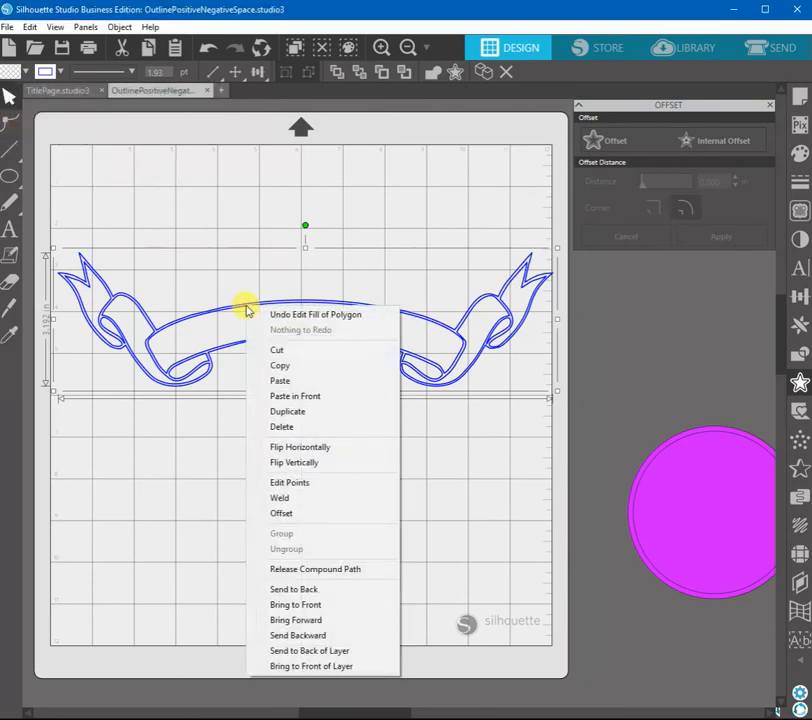
click(340, 569)
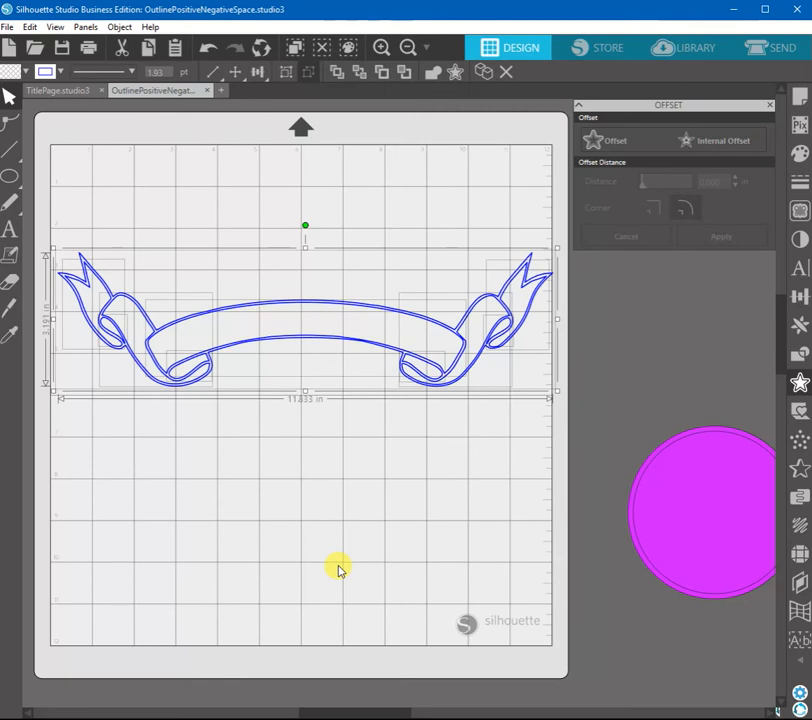
click(338, 569)
drag(285, 345, 286, 477)
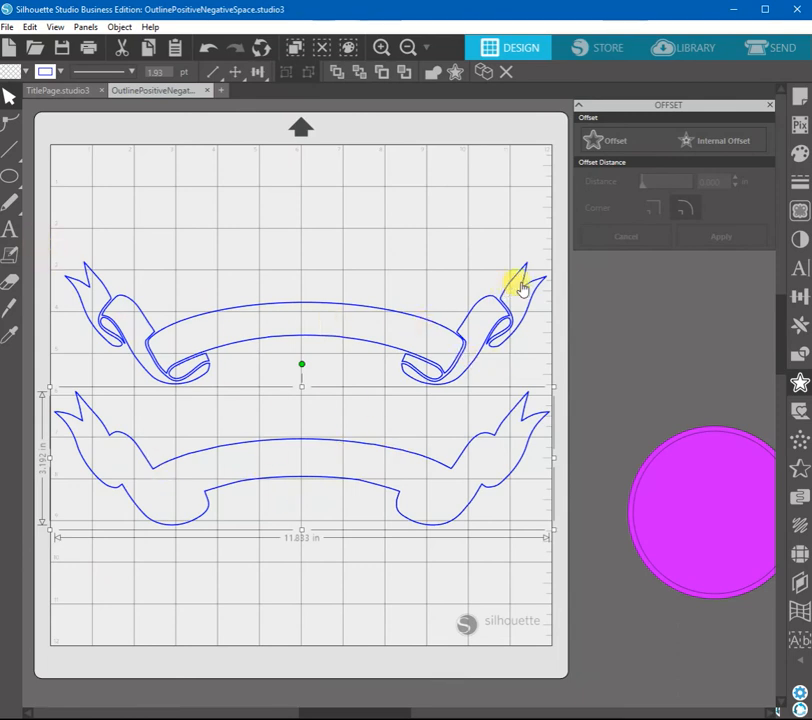
- Combine all the inner banner pieces into one compound path and fill it with violet
click(34, 236)
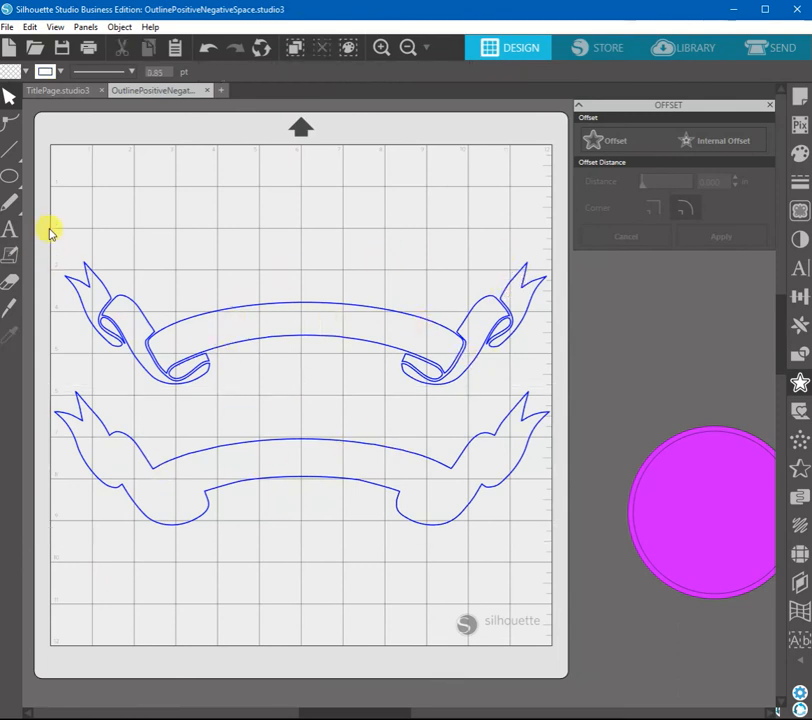
drag(53, 227, 572, 386)
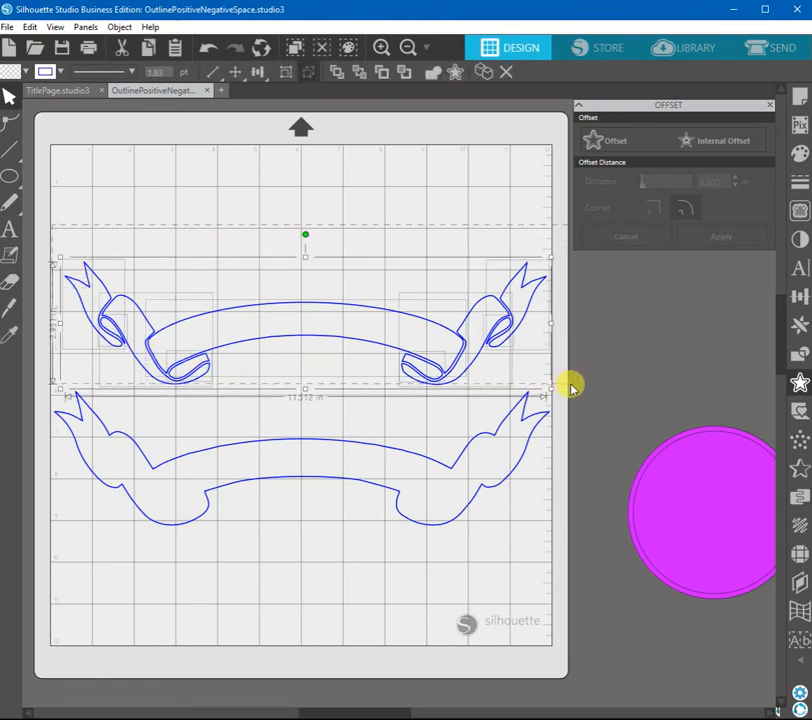
right_click(192, 352)
click(262, 613)
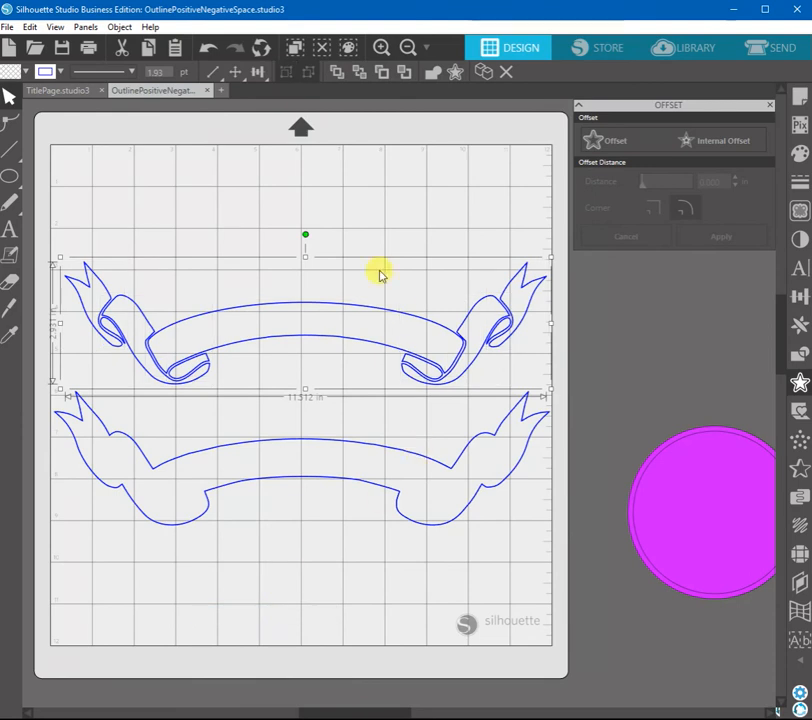
click(14, 70)
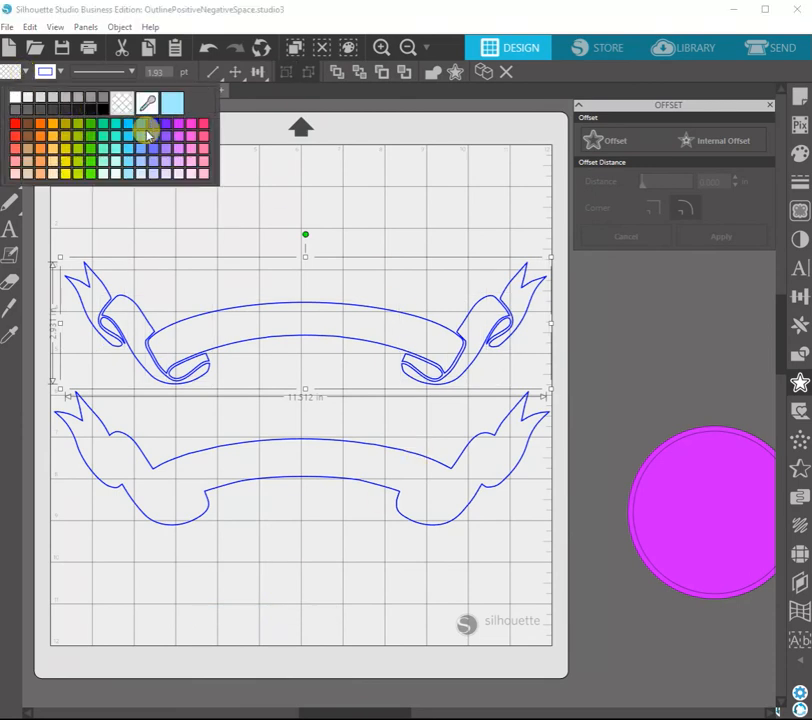
click(165, 123)
click(190, 339)
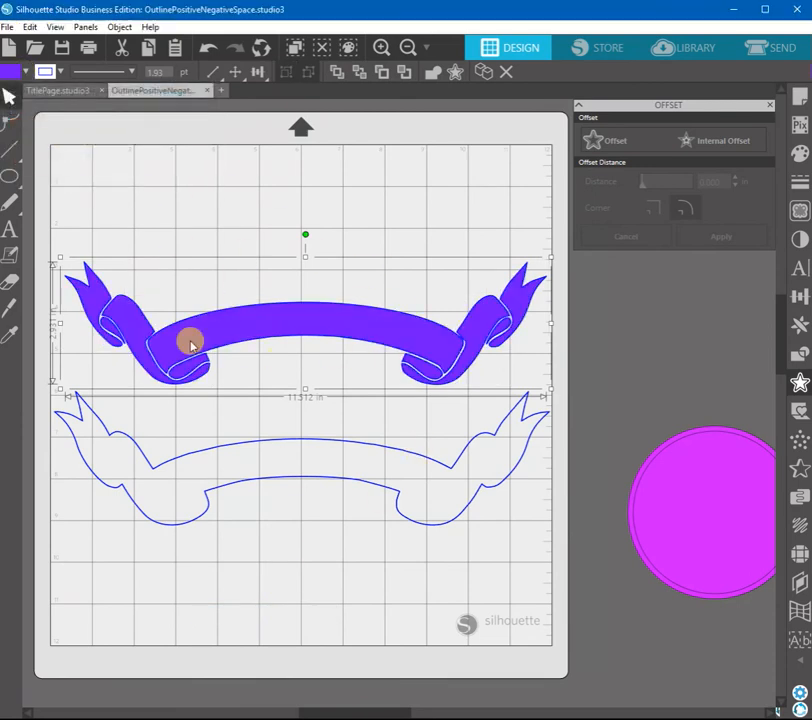
- Move the violet banner toward the top of the mat and shift the outer outline up beneath it
drag(297, 368, 285, 301)
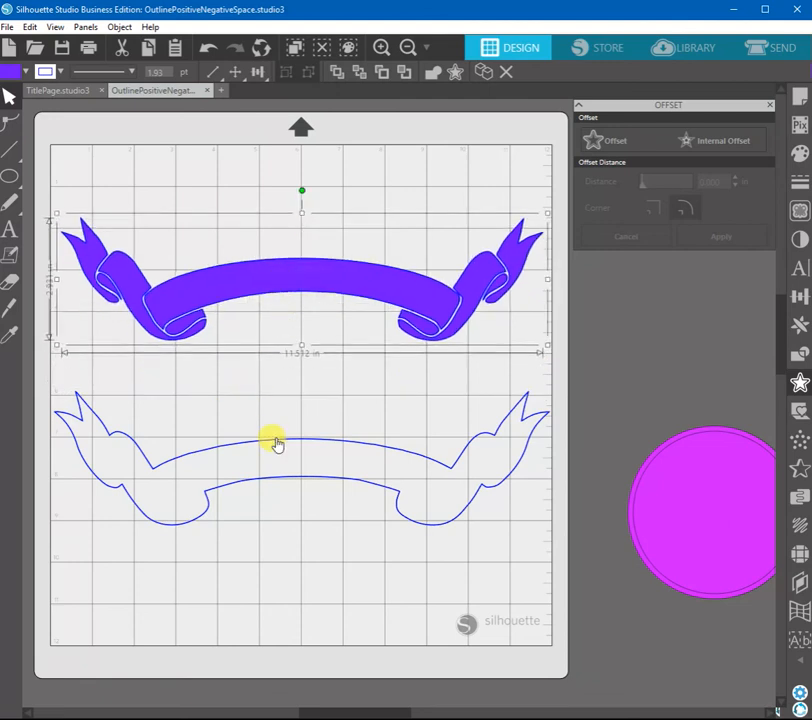
drag(277, 444, 281, 412)
mouse_move(285, 285)
mouse_down()
mouse_move(296, 316)
mouse_move(286, 271)
mouse_up()
- Move both magenta circles together so they overlap the mat's lower right edge
drag(658, 507, 308, 603)
drag(725, 520, 549, 564)
drag(440, 600, 553, 558)
click(636, 428)
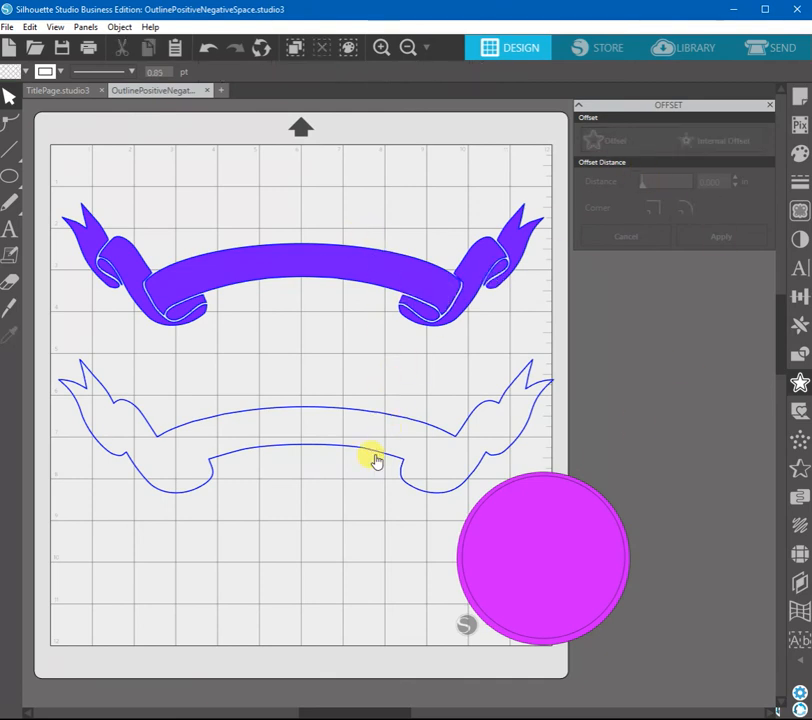
- Move the unfilled banner outline up close beneath the violet banner and center it on the mat
mouse_move(302, 413)
mouse_down()
mouse_move(333, 362)
mouse_move(297, 411)
mouse_move(322, 399)
mouse_move(309, 406)
mouse_up()
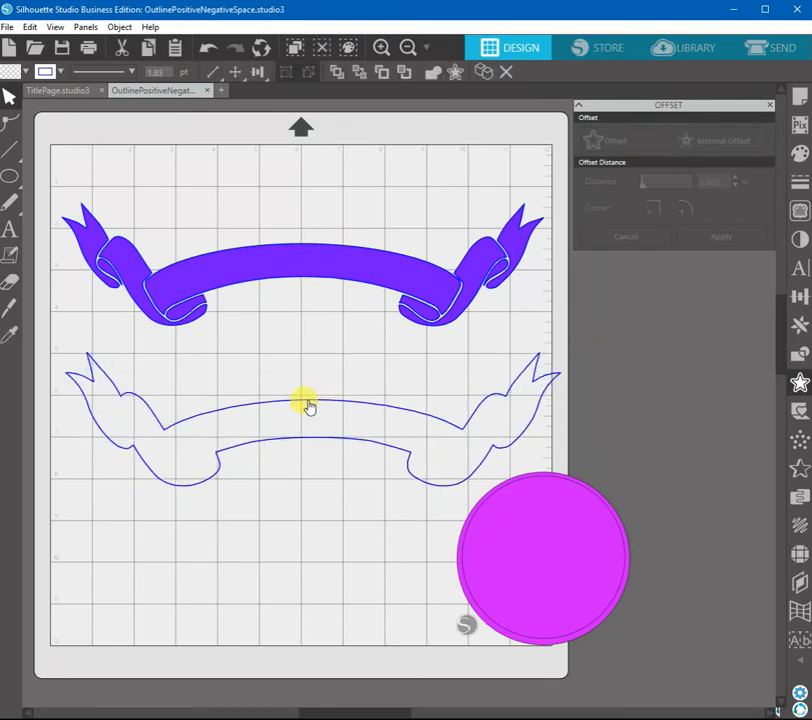
drag(309, 406, 296, 386)
click(297, 382)
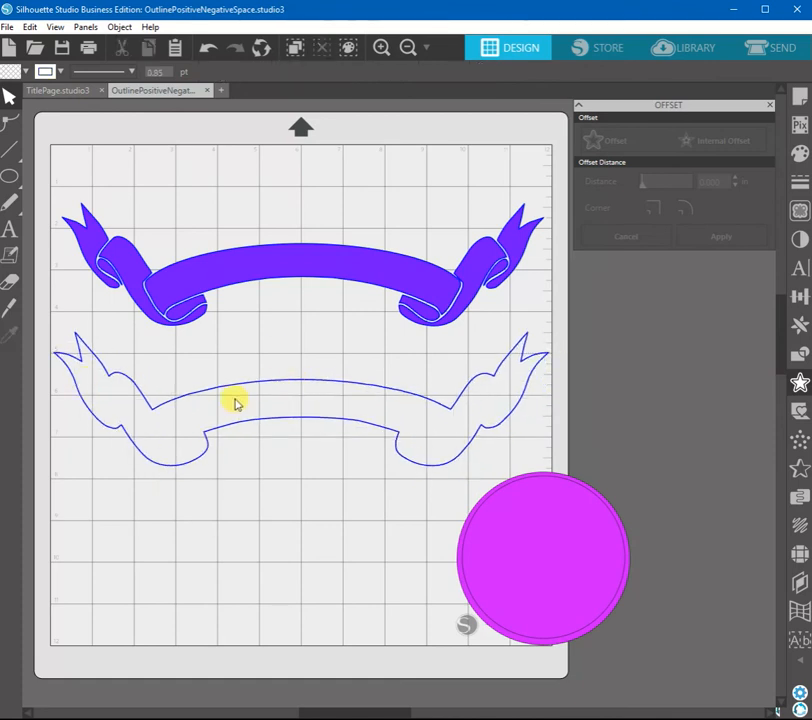